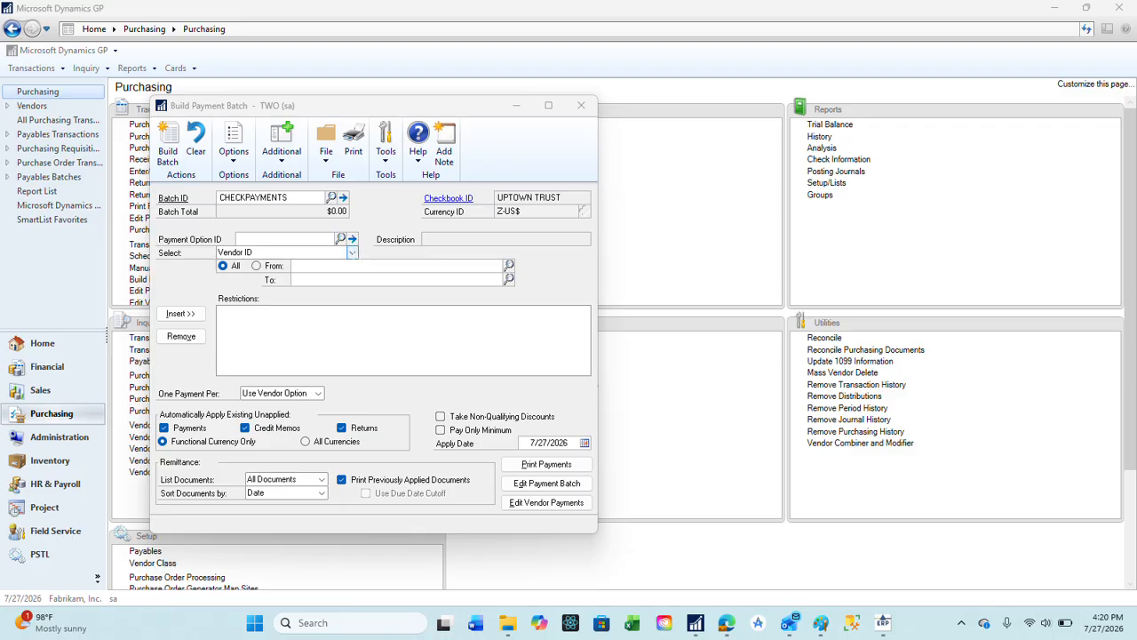
- Set the batch selection to Due Date/Discount Date Cutoff with due date and discount date cutoffs of 7/27/2026
{"action": "left_click", "coordinate": [352, 253]}
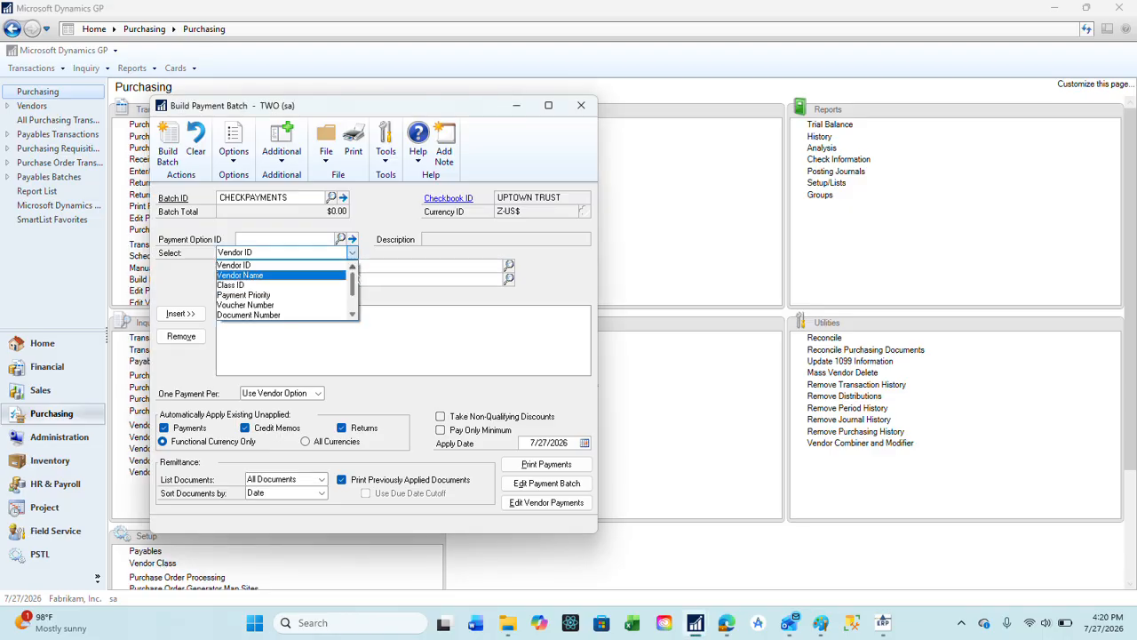
{"action": "scroll", "coordinate": [281, 289], "scroll_direction": "down", "scroll_amount": 3}
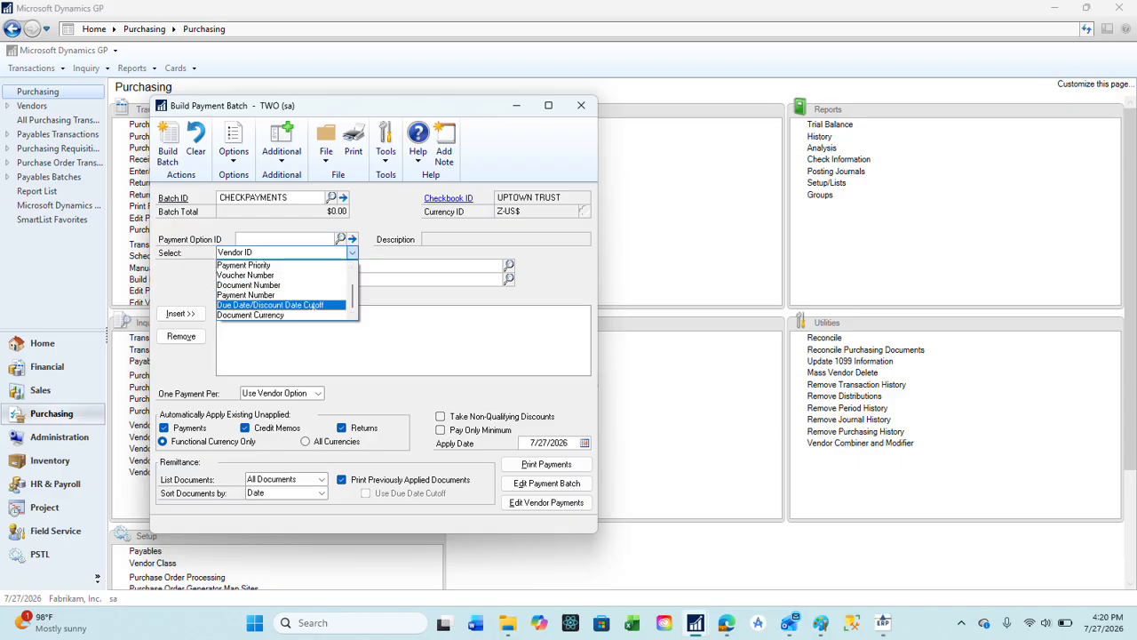
{"action": "left_click", "coordinate": [313, 305]}
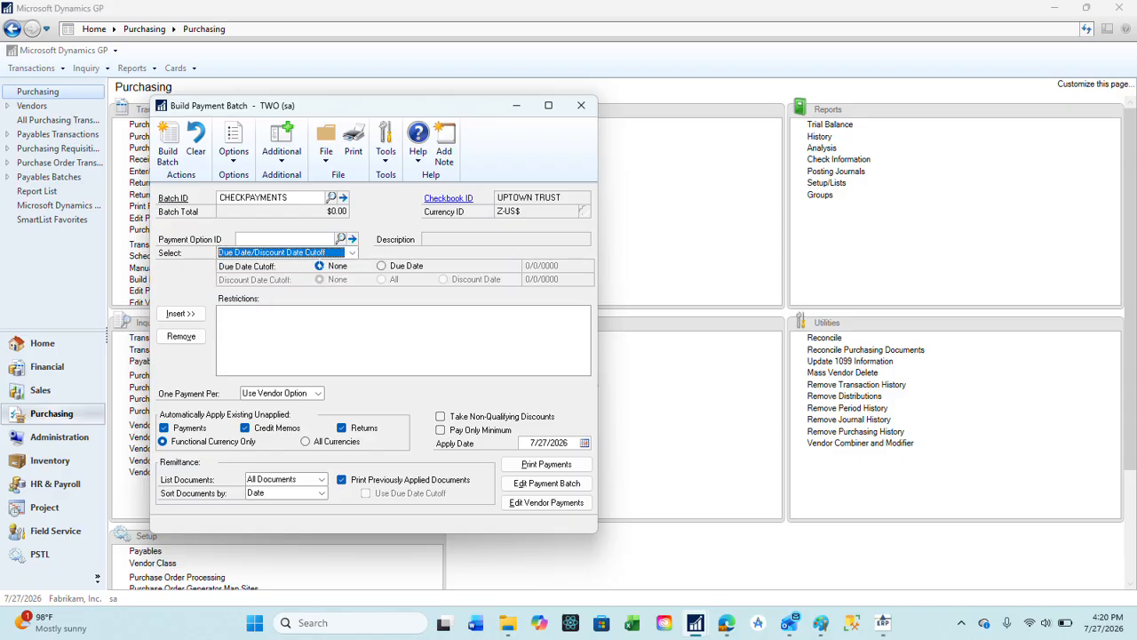
{"action": "left_click", "coordinate": [381, 266]}
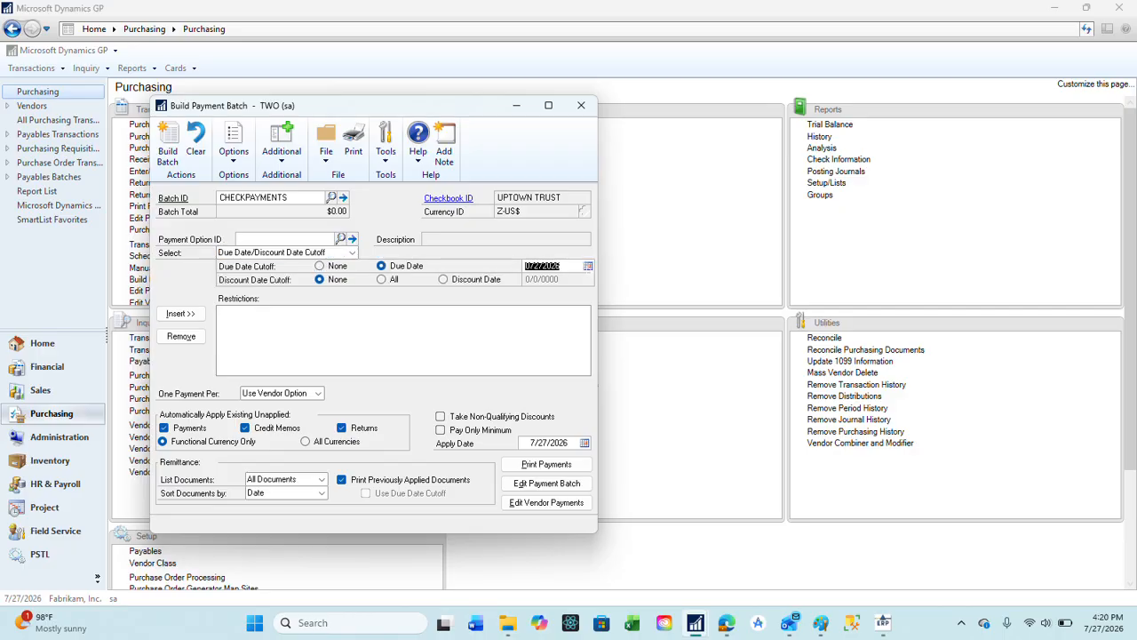
{"action": "left_click", "coordinate": [587, 265]}
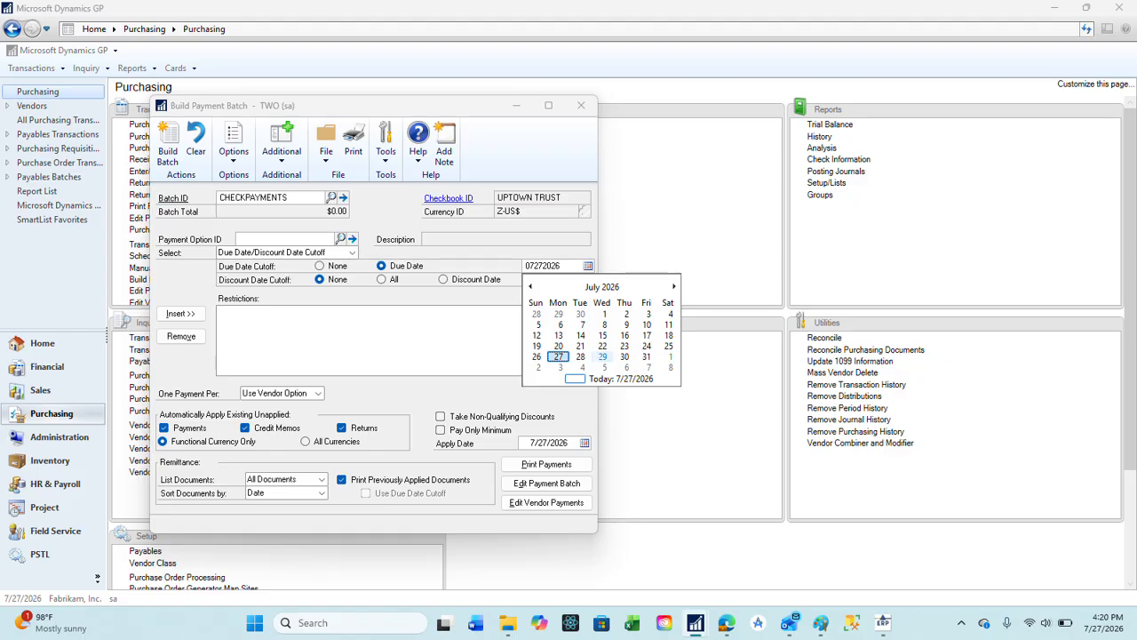
{"action": "left_click", "coordinate": [443, 279]}
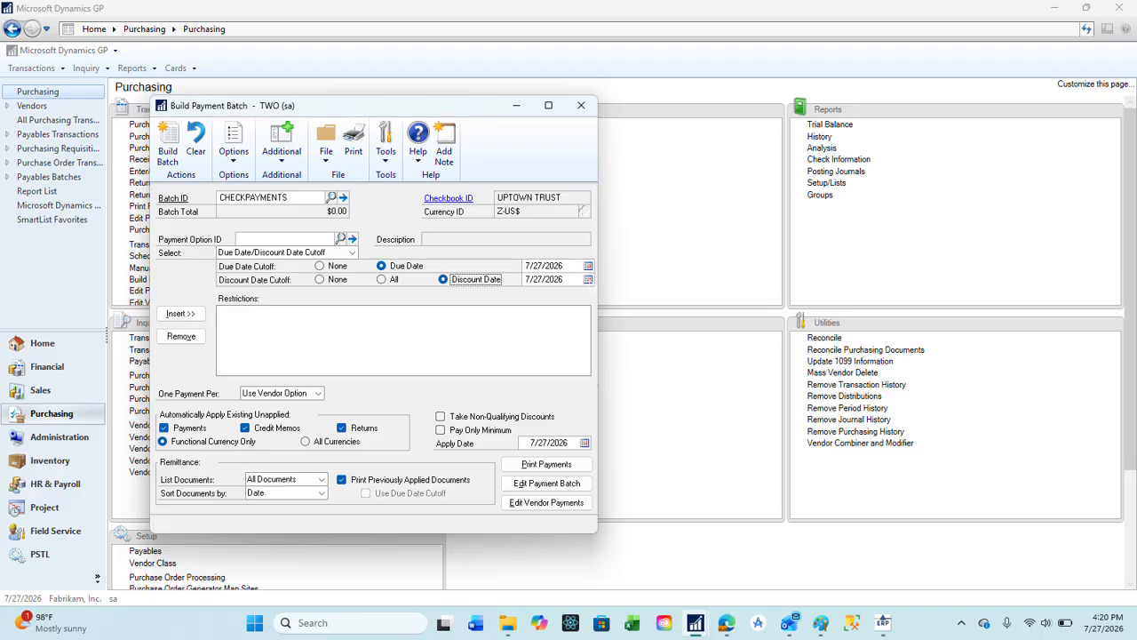
{"action": "left_click", "coordinate": [588, 280]}
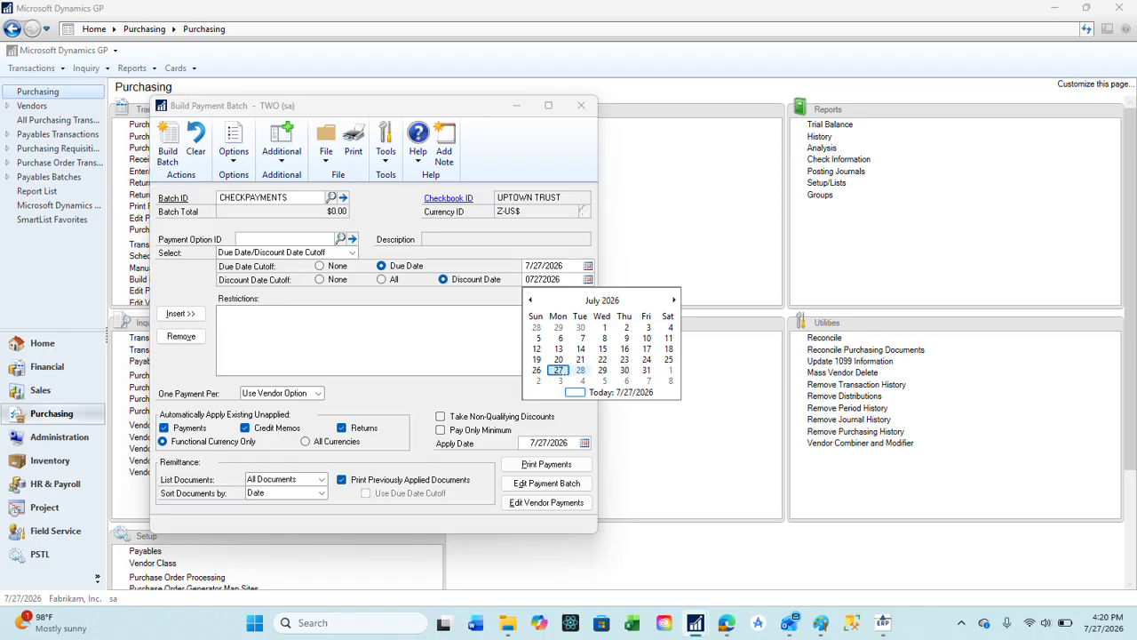
{"action": "left_click", "coordinate": [558, 370]}
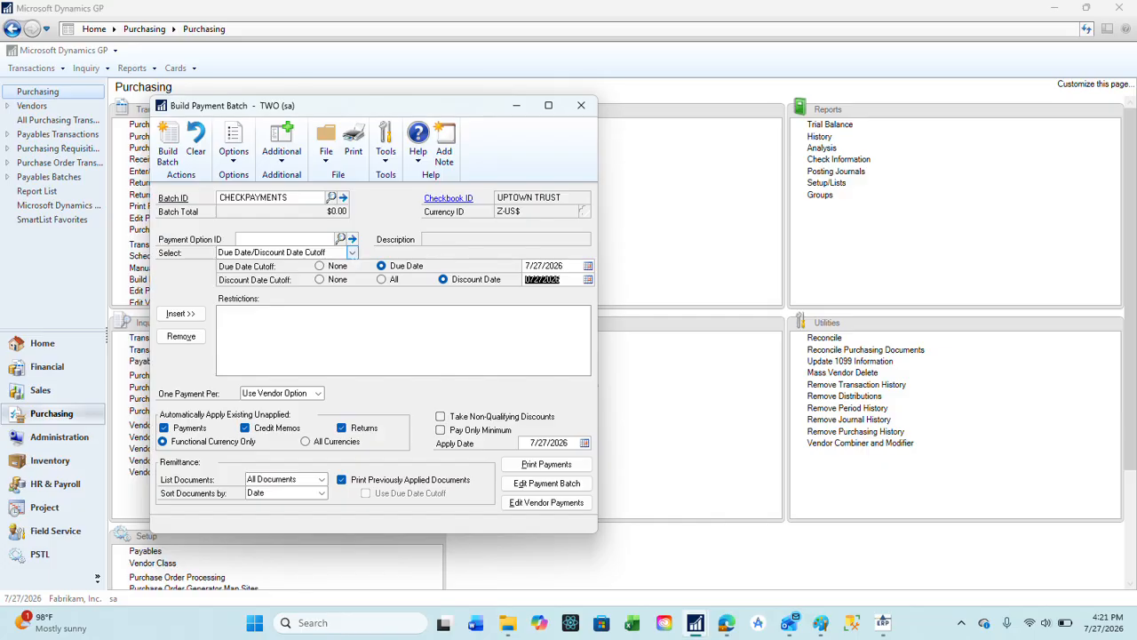
- Restrict the CHECKPAYMENTS batch to vendor ID from DEWALT to DEWALT and build the batch
{"action": "left_click", "coordinate": [352, 252]}
{"action": "scroll", "coordinate": [324, 271], "scroll_direction": "up", "scroll_amount": 3}
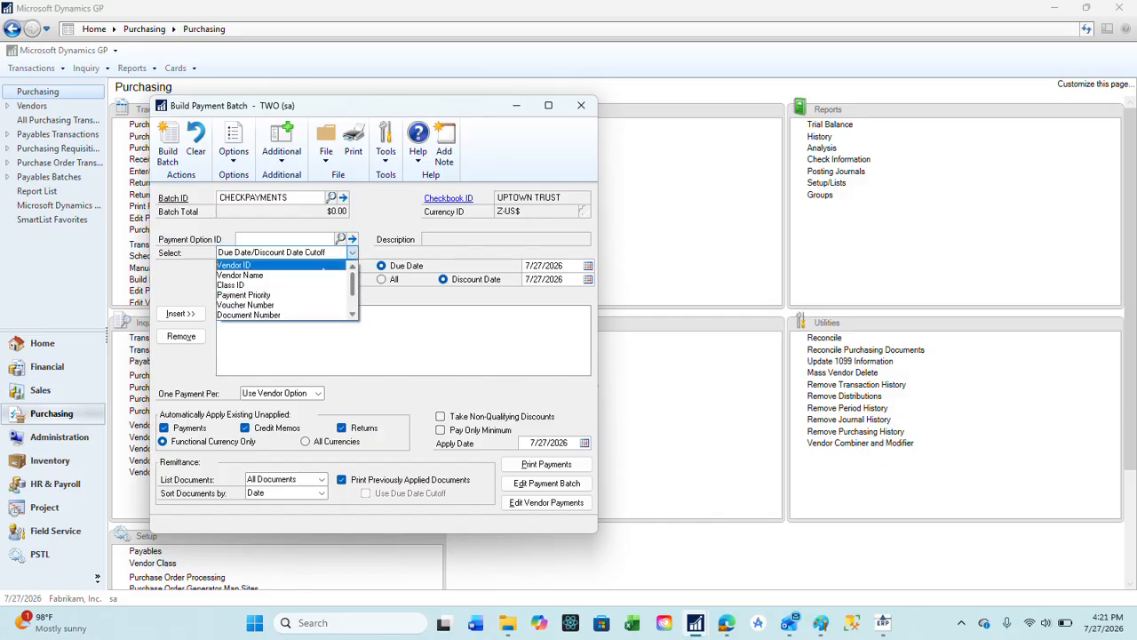
{"action": "left_click", "coordinate": [320, 266]}
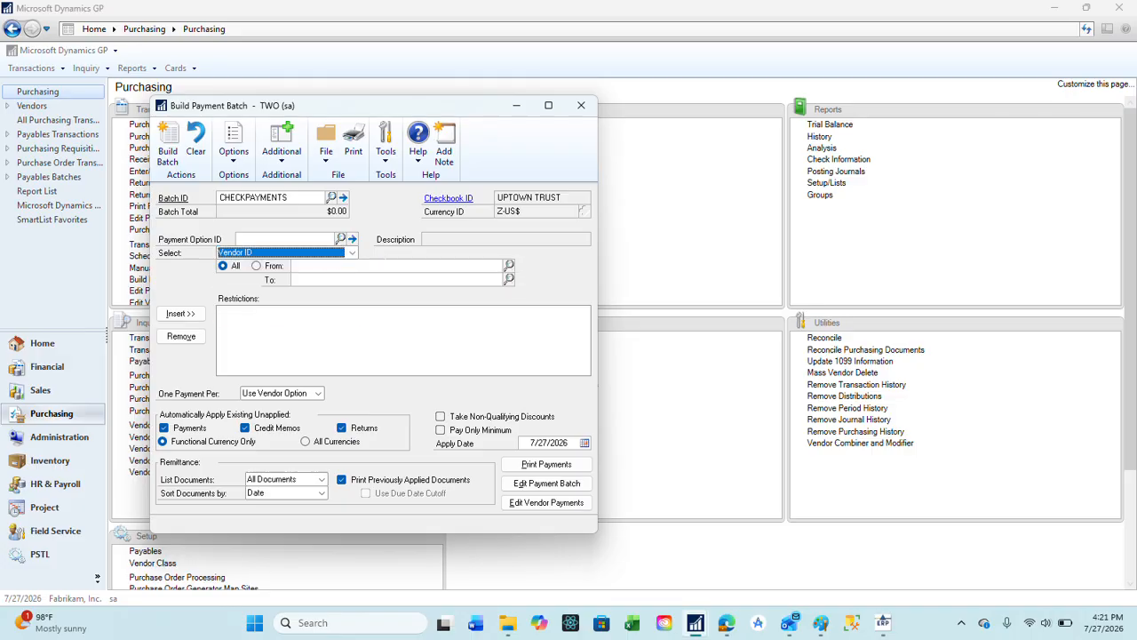
{"action": "left_click", "coordinate": [380, 266]}
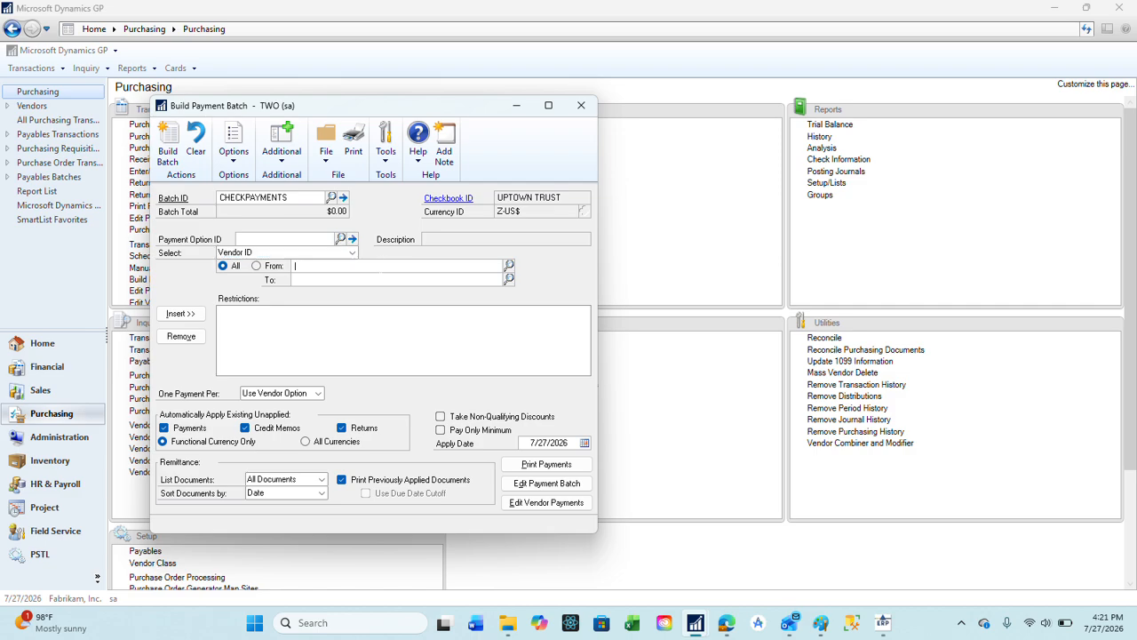
{"action": "type", "text": "DEW"}
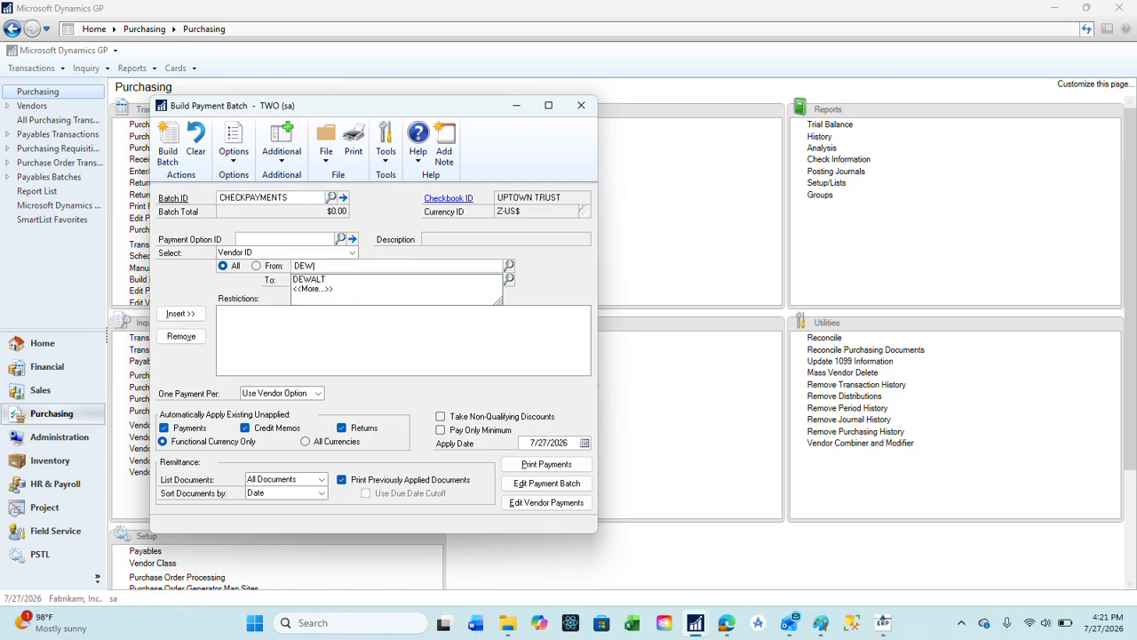
{"action": "type", "text": "ALT"}
{"action": "key", "text": "Tab"}
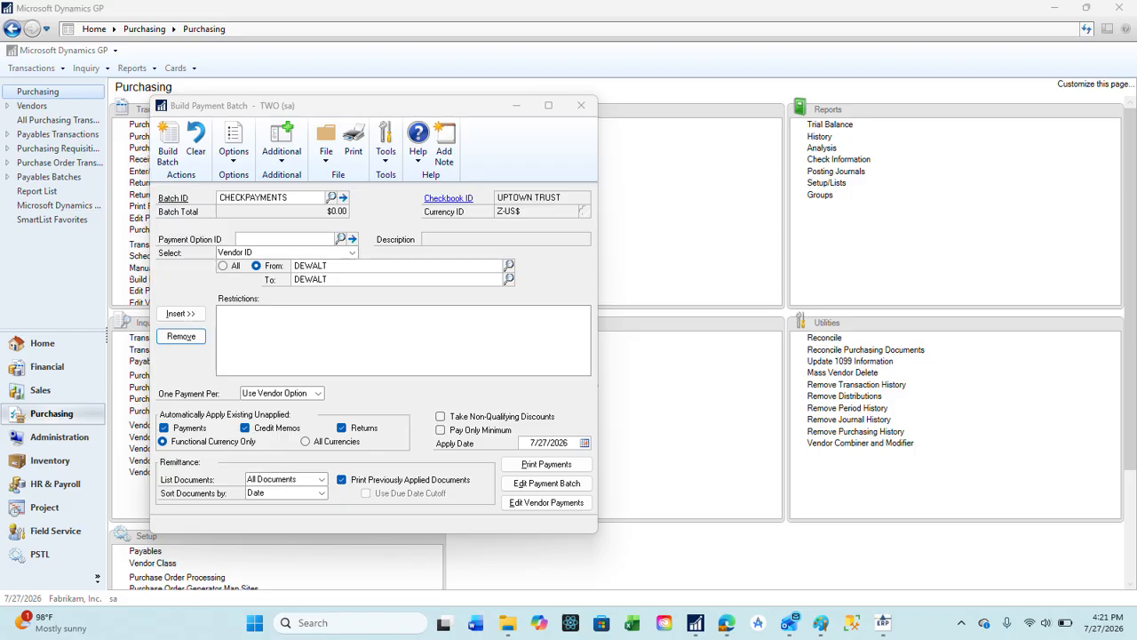
{"action": "left_click", "coordinate": [181, 312]}
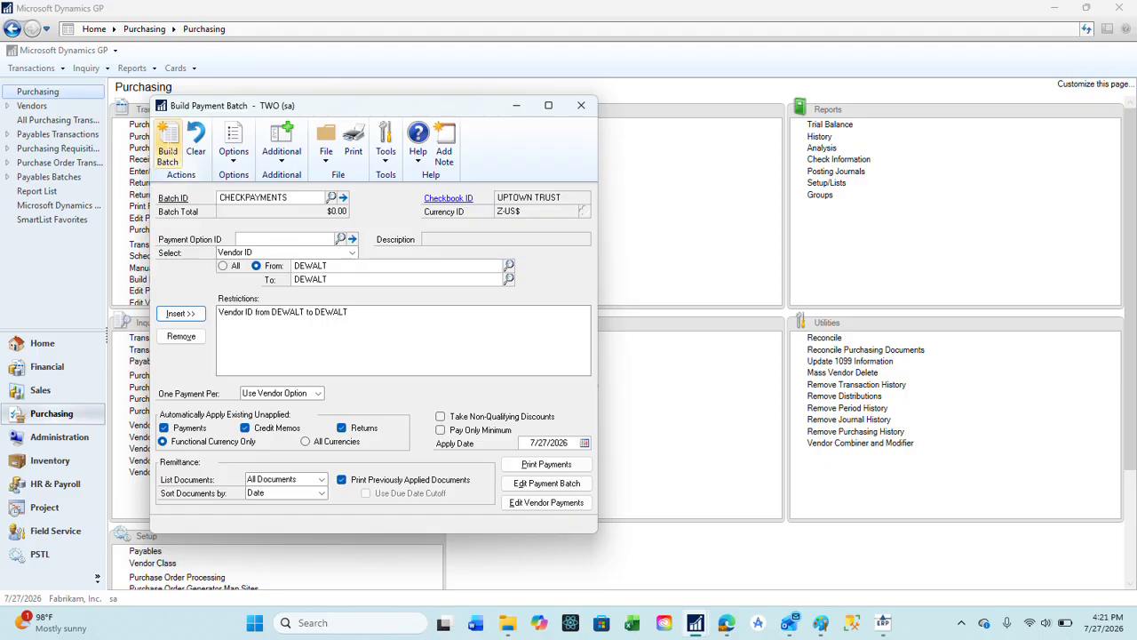
{"action": "left_click", "coordinate": [168, 145]}
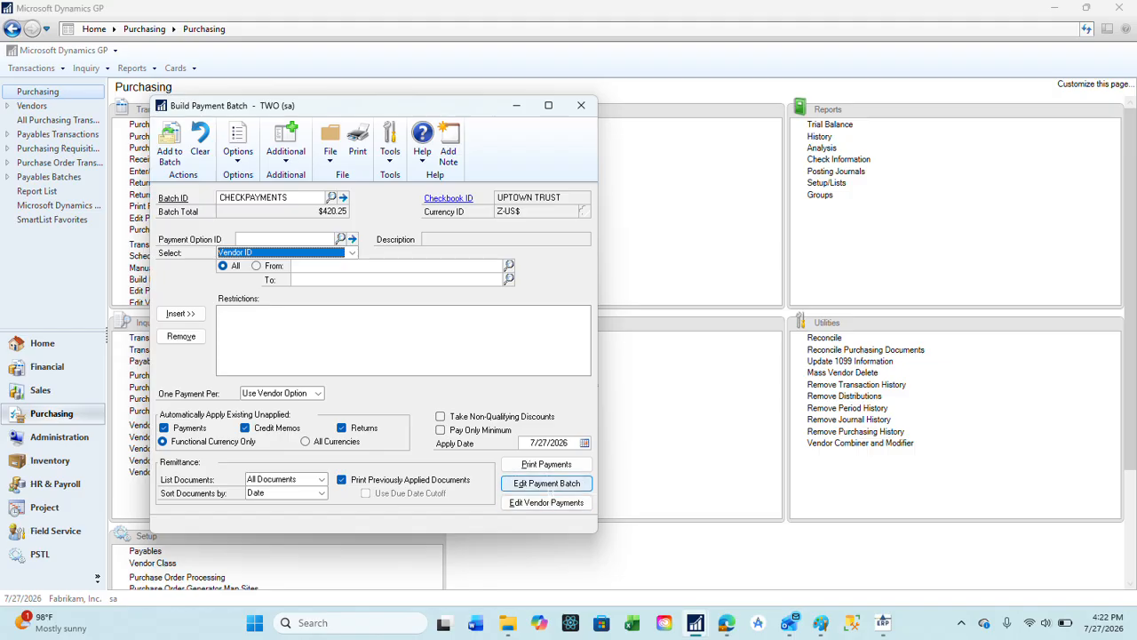
- Open the payment batch for editing and examine the documents selected for vendors DEWALT and ACETRAVE0001
{"action": "left_click", "coordinate": [547, 483]}
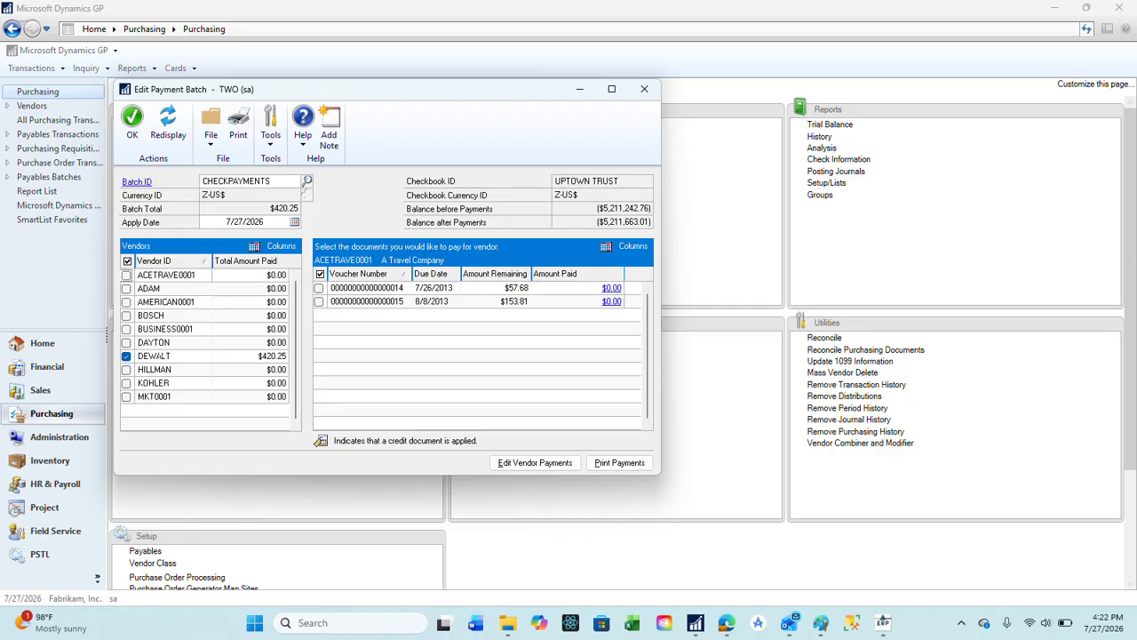
{"action": "left_click", "coordinate": [163, 356]}
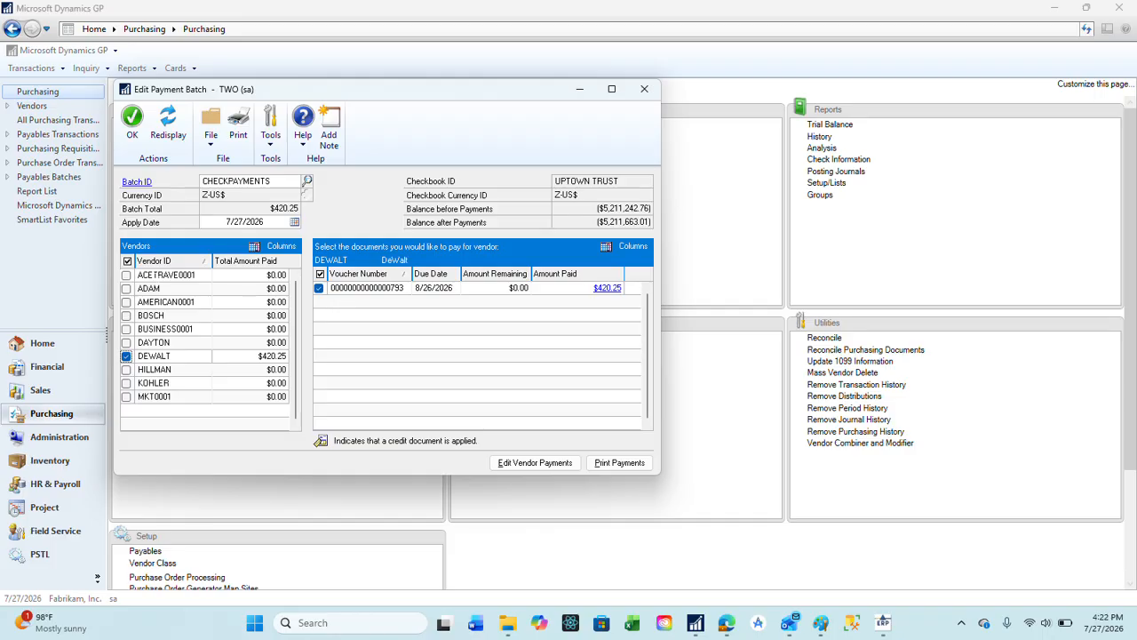
{"action": "left_click", "coordinate": [166, 275]}
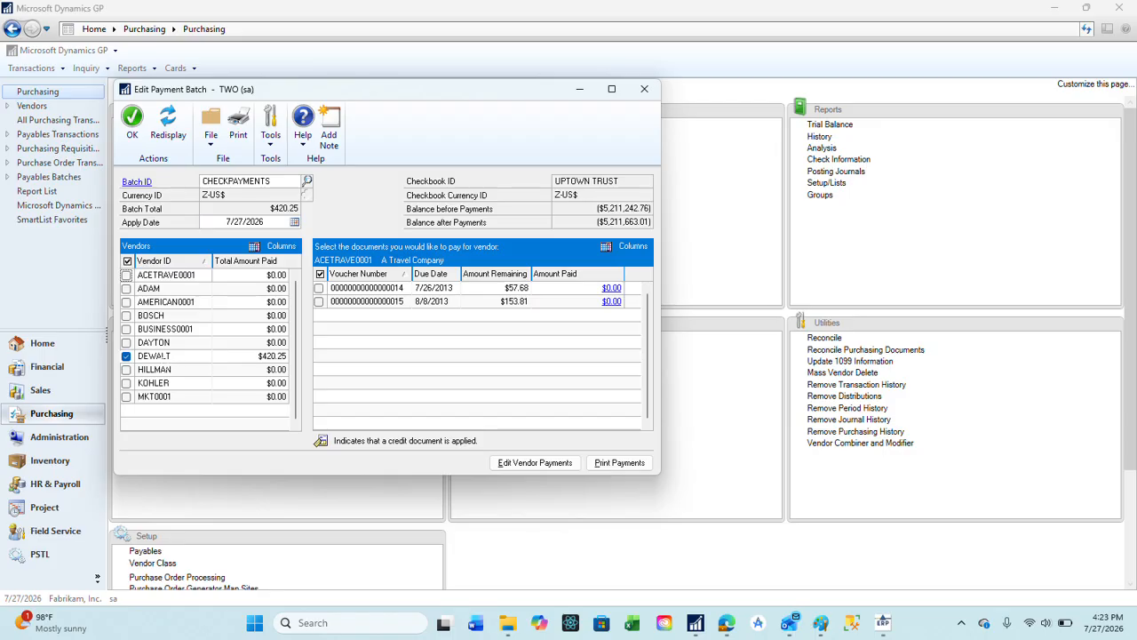
{"action": "left_click", "coordinate": [163, 355]}
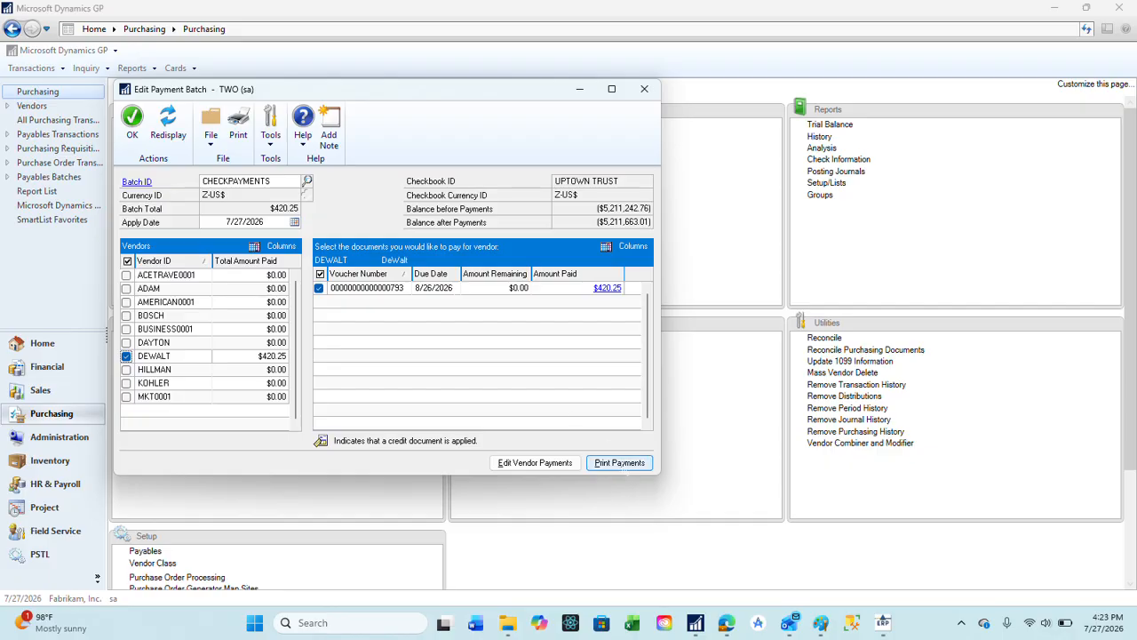
- Print the batch's checks in the Stub on Top format with the screen as the report destination
{"action": "left_click", "coordinate": [619, 463]}
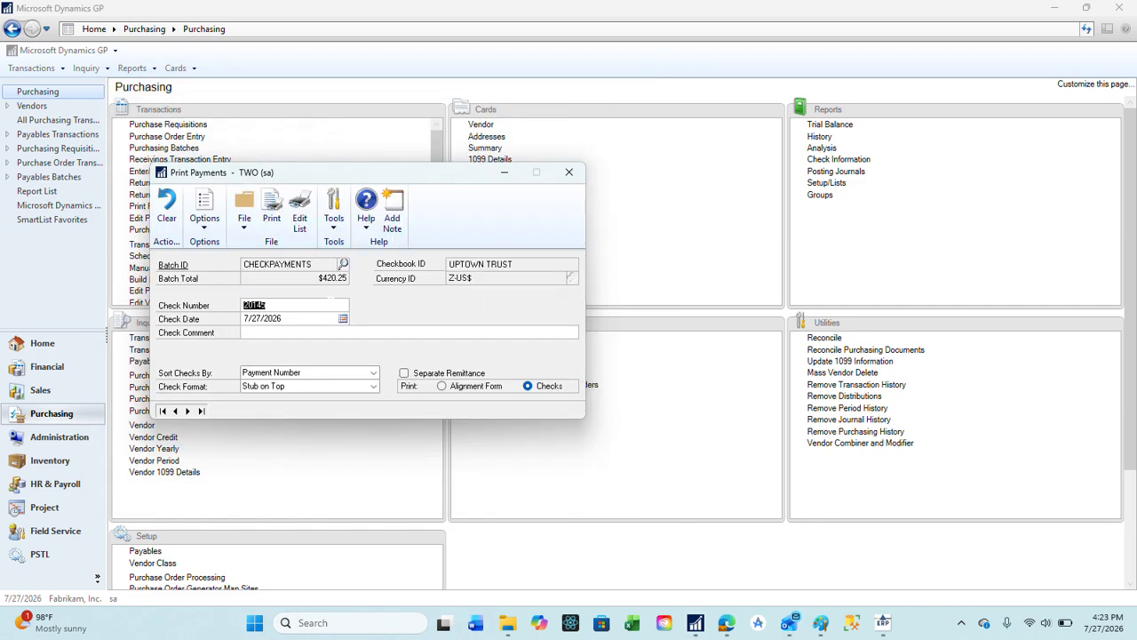
{"action": "left_click", "coordinate": [332, 304]}
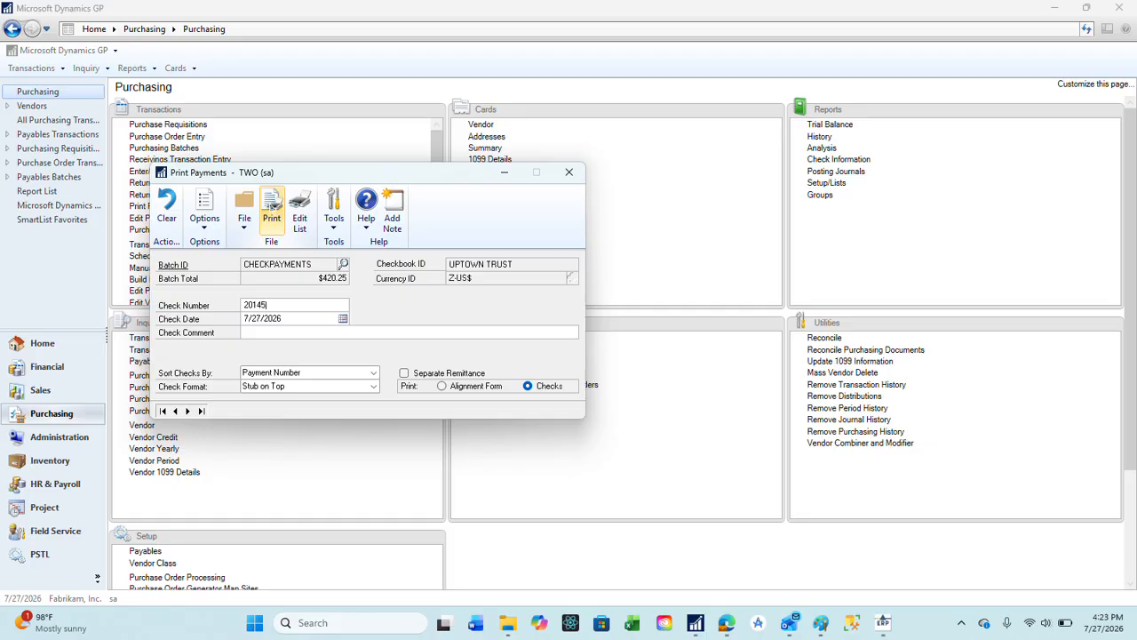
{"action": "left_click", "coordinate": [271, 206]}
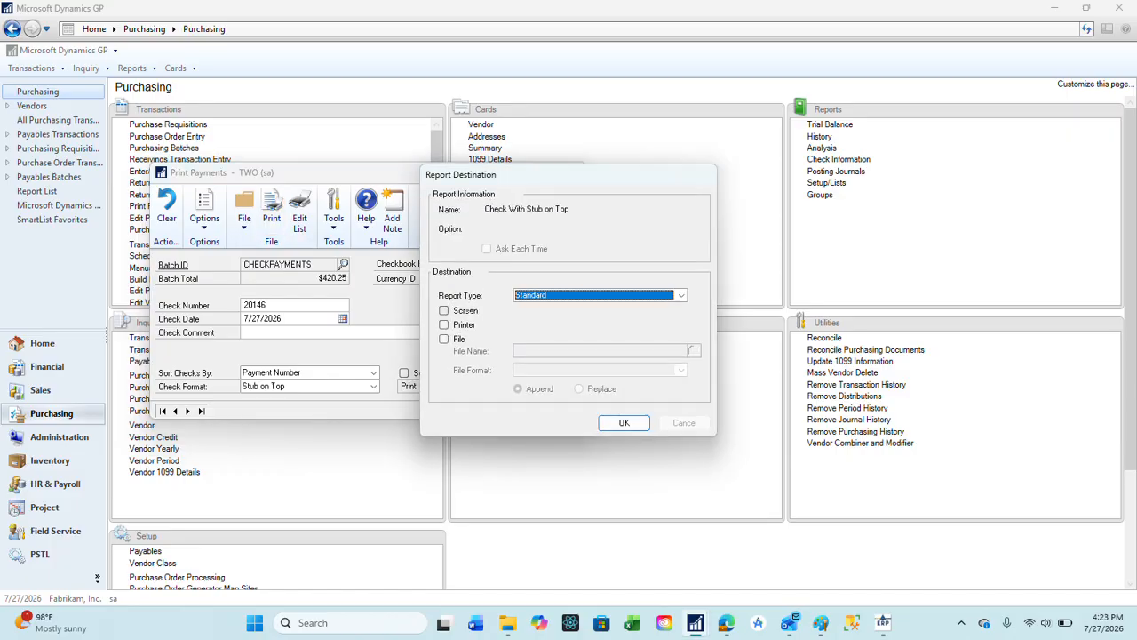
{"action": "left_click", "coordinate": [461, 311]}
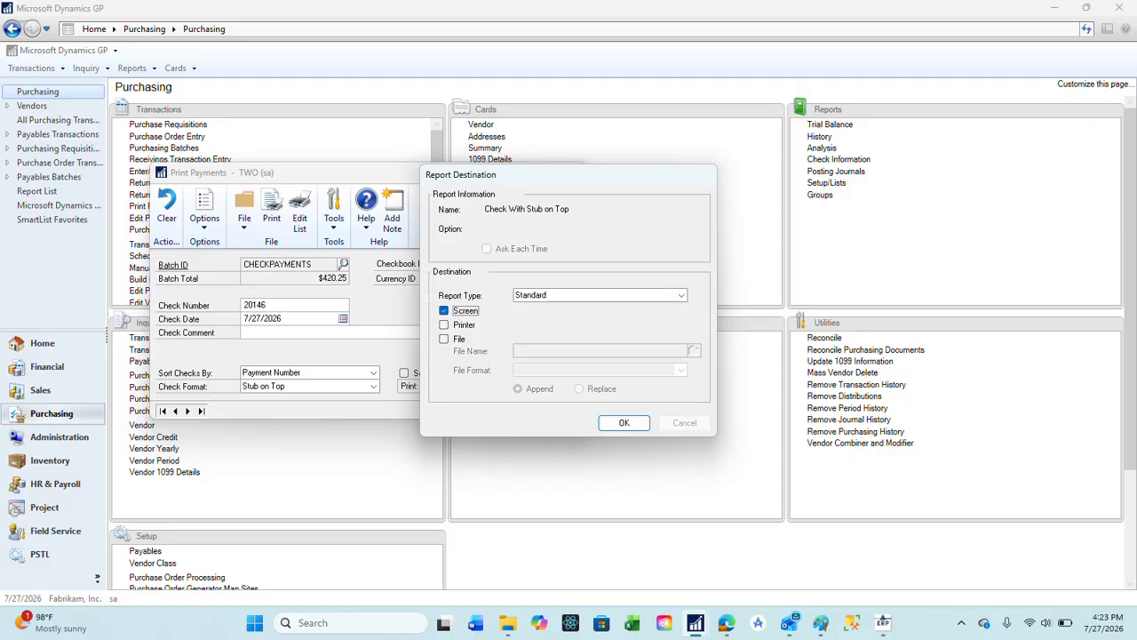
{"action": "left_click", "coordinate": [460, 326]}
{"action": "left_click", "coordinate": [461, 311]}
{"action": "left_click", "coordinate": [450, 325]}
{"action": "left_click", "coordinate": [462, 311]}
{"action": "left_click", "coordinate": [624, 425]}
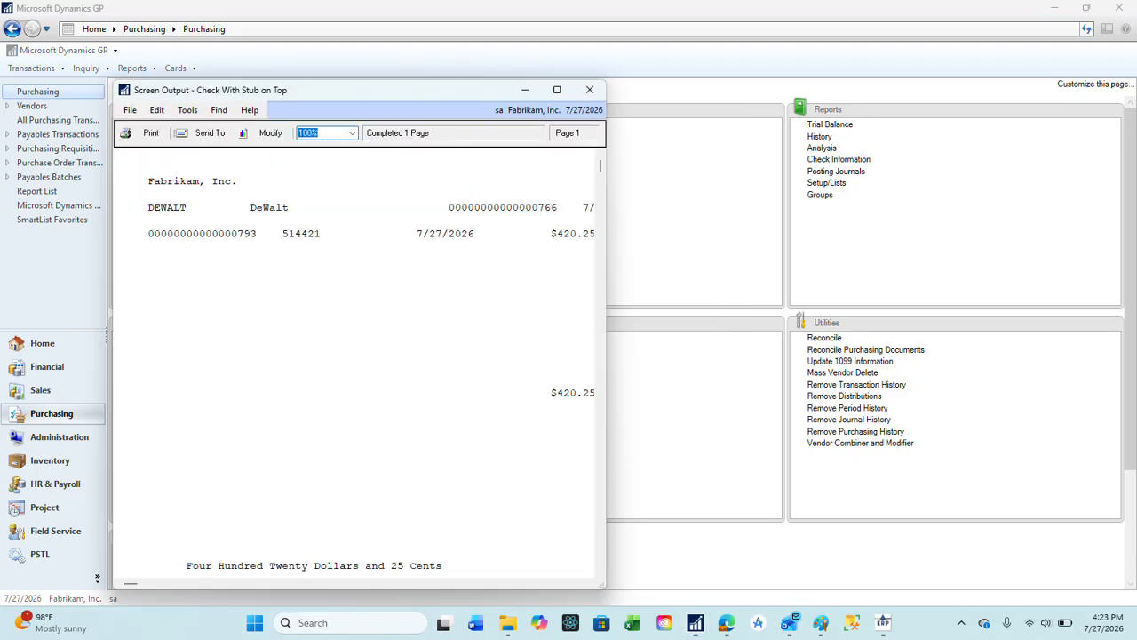
- Widen the check preview to examine its full contents, and close it
{"action": "left_click", "coordinate": [466, 104]}
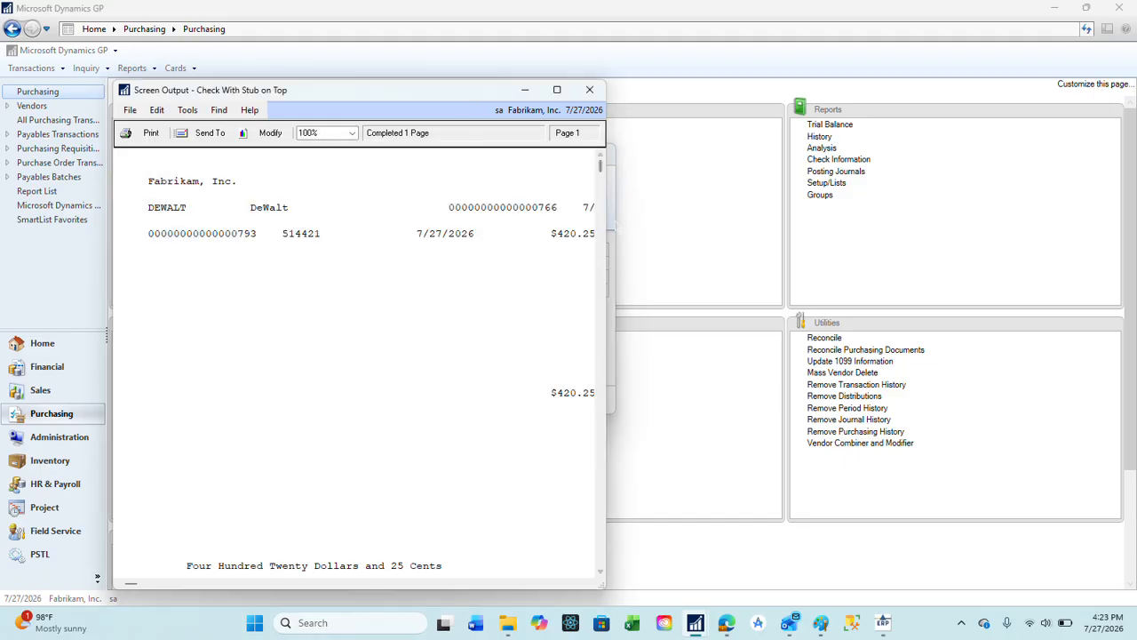
{"action": "left_click_drag", "start_coordinate": [617, 223], "coordinate": [960, 243]}
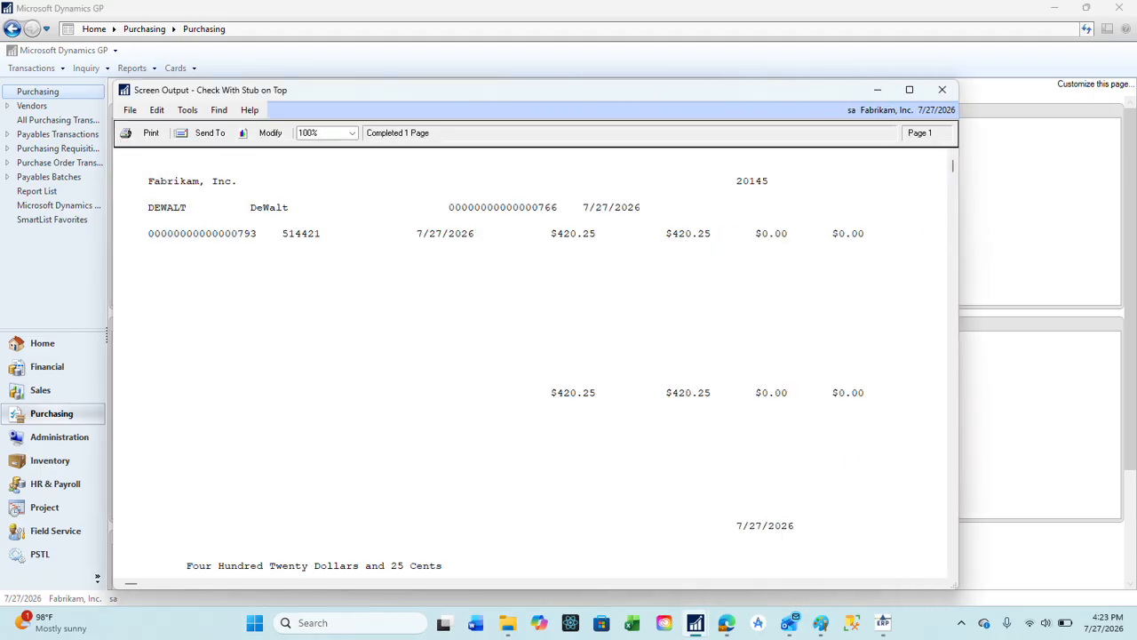
{"action": "left_click", "coordinate": [942, 90]}
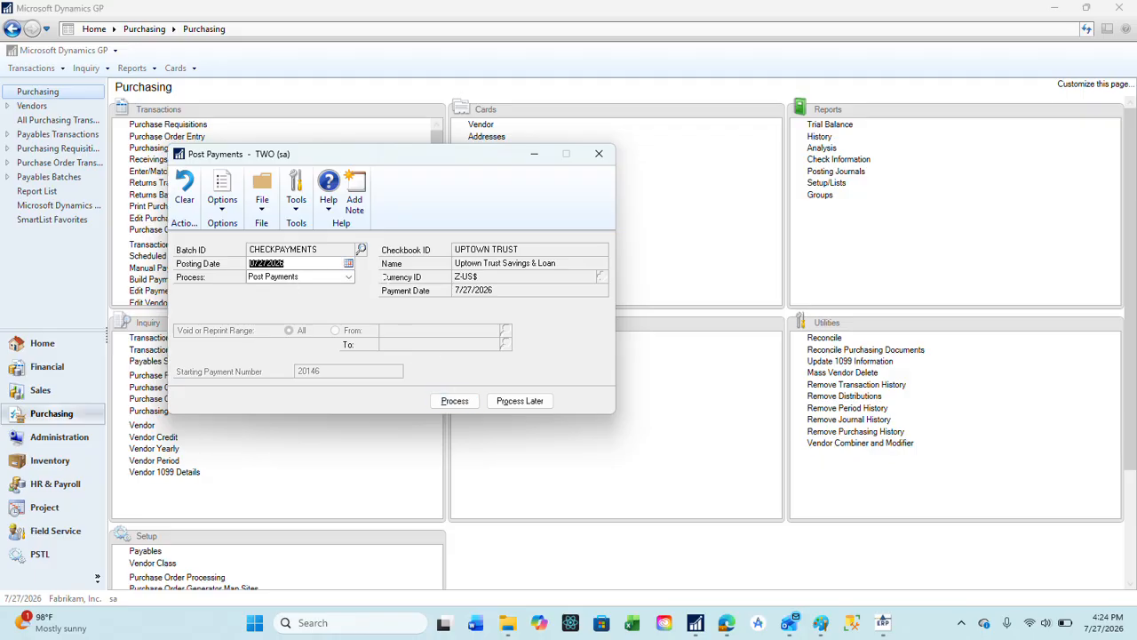
{"action": "left_click", "coordinate": [348, 276]}
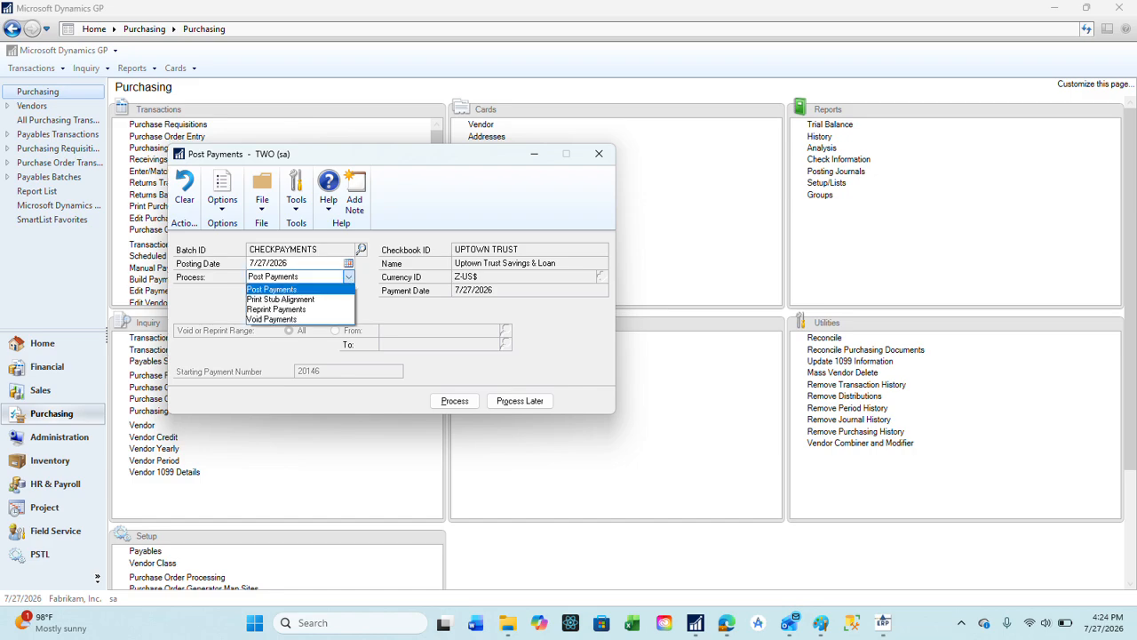
{"action": "left_click", "coordinate": [327, 310]}
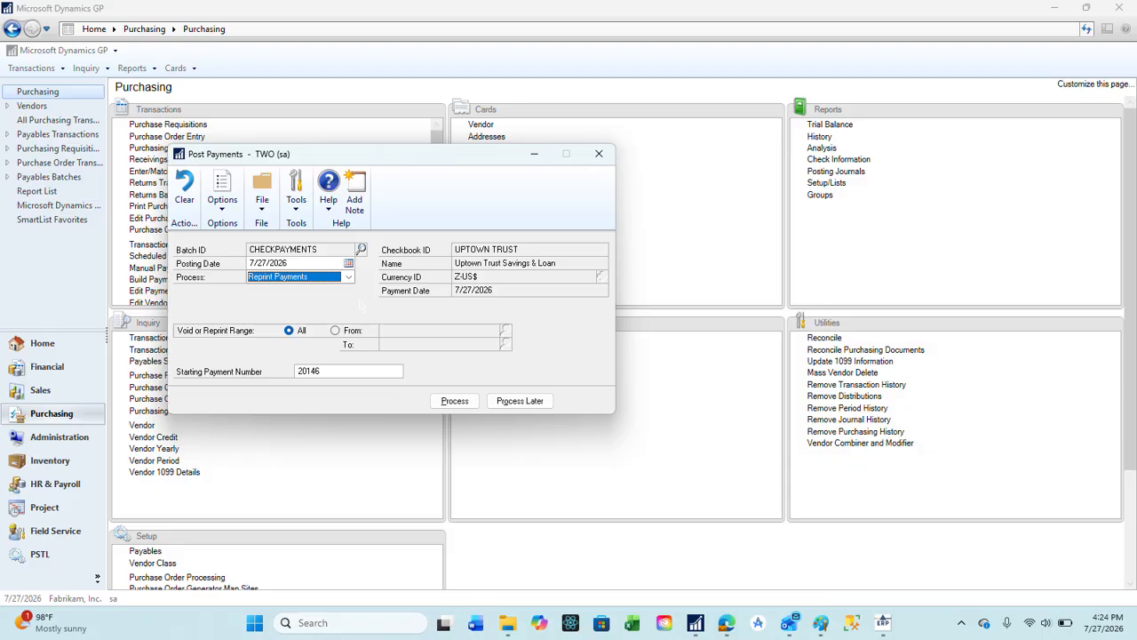
{"action": "left_click", "coordinate": [348, 277]}
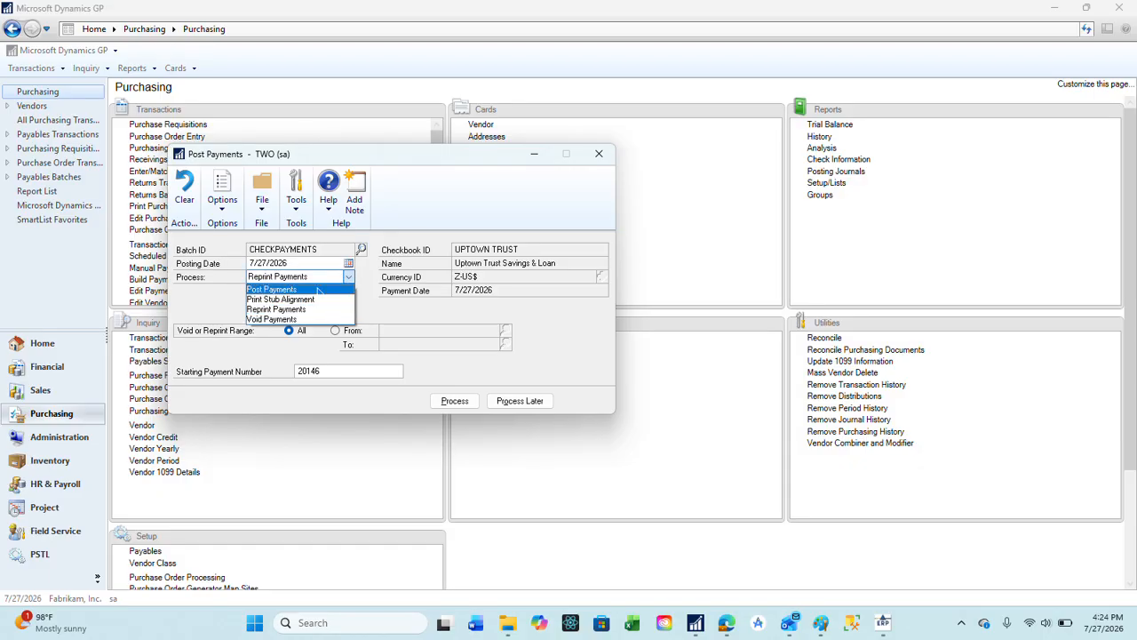
{"action": "left_click", "coordinate": [313, 289]}
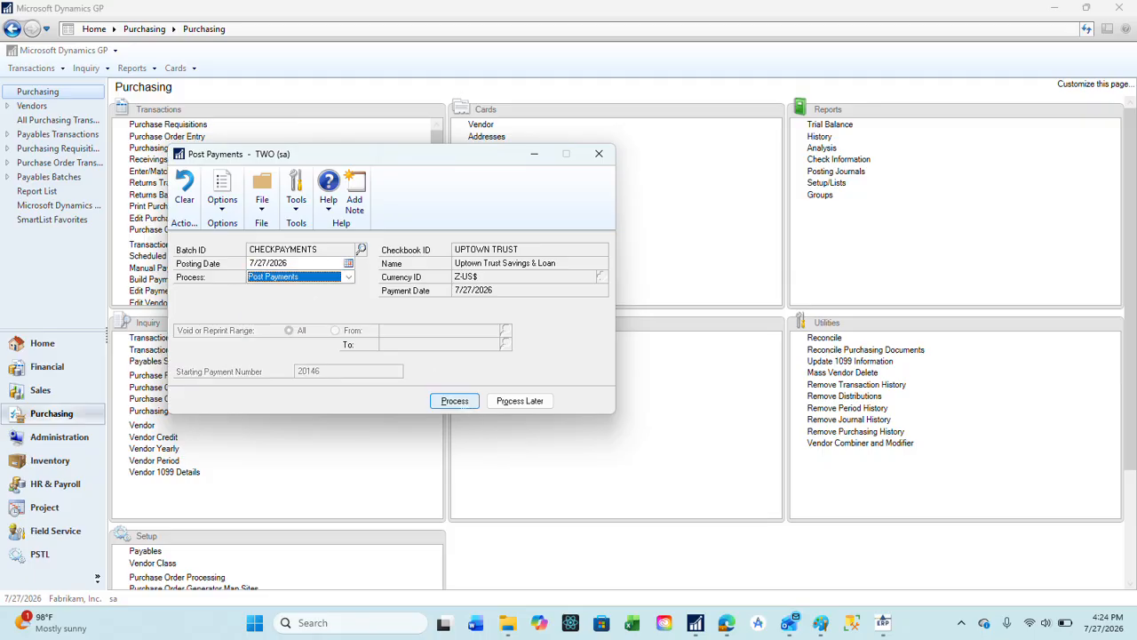
- Process the batch as Post Payments, sending the posting journal, distribution breakdown and check register to the screen and cancelling the other reports
{"action": "left_click", "coordinate": [454, 401]}
{"action": "left_click", "coordinate": [445, 310]}
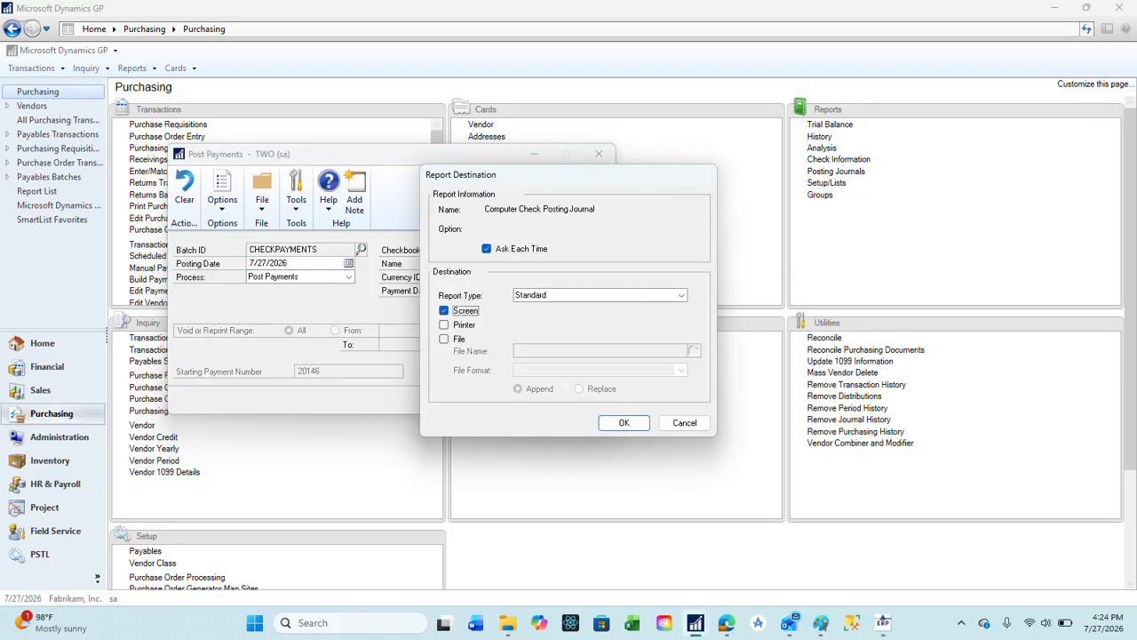
{"action": "left_click", "coordinate": [623, 422]}
{"action": "left_click", "coordinate": [444, 310]}
{"action": "left_click", "coordinate": [623, 422]}
{"action": "left_click", "coordinate": [444, 310]}
{"action": "left_click", "coordinate": [445, 310]}
{"action": "left_click", "coordinate": [684, 423]}
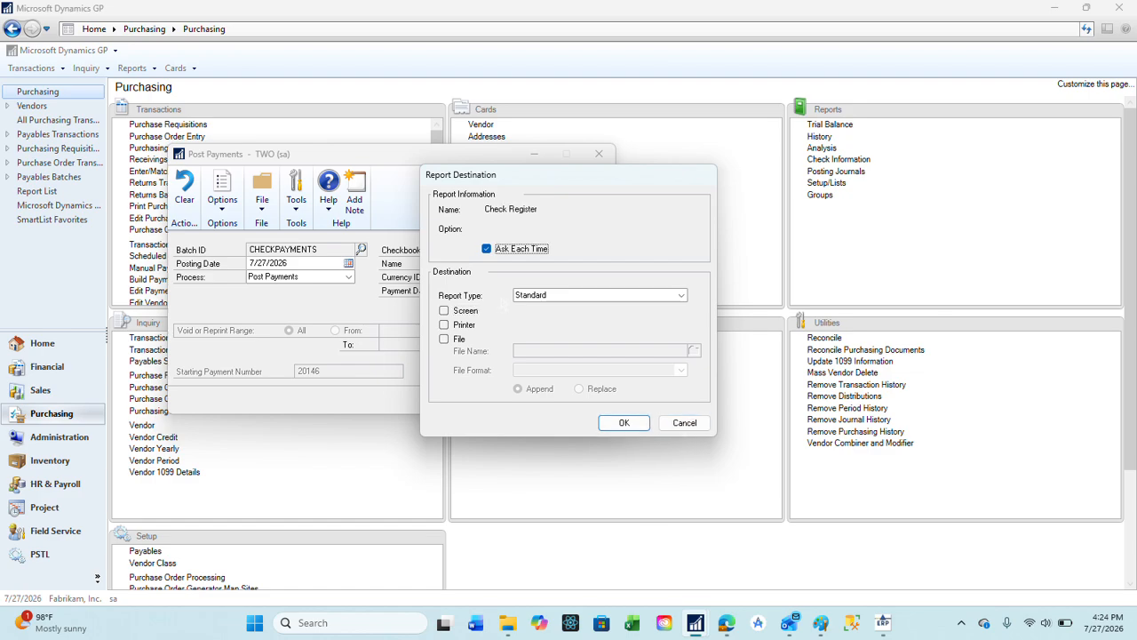
{"action": "left_click", "coordinate": [444, 310]}
{"action": "key", "text": "Return"}
{"action": "left_click", "coordinate": [685, 423]}
{"action": "left_click", "coordinate": [684, 423]}
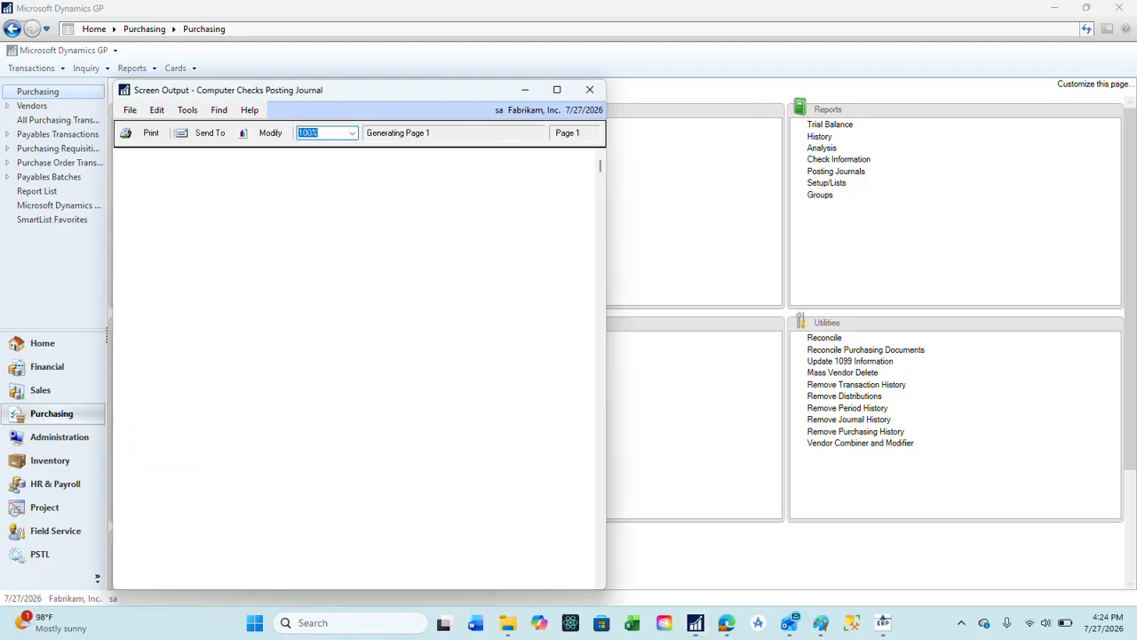
- Examine the posting journal, distribution breakdown register and check register at full width, closing the first two reports
{"action": "left_click_drag", "start_coordinate": [608, 220], "coordinate": [1044, 281]}
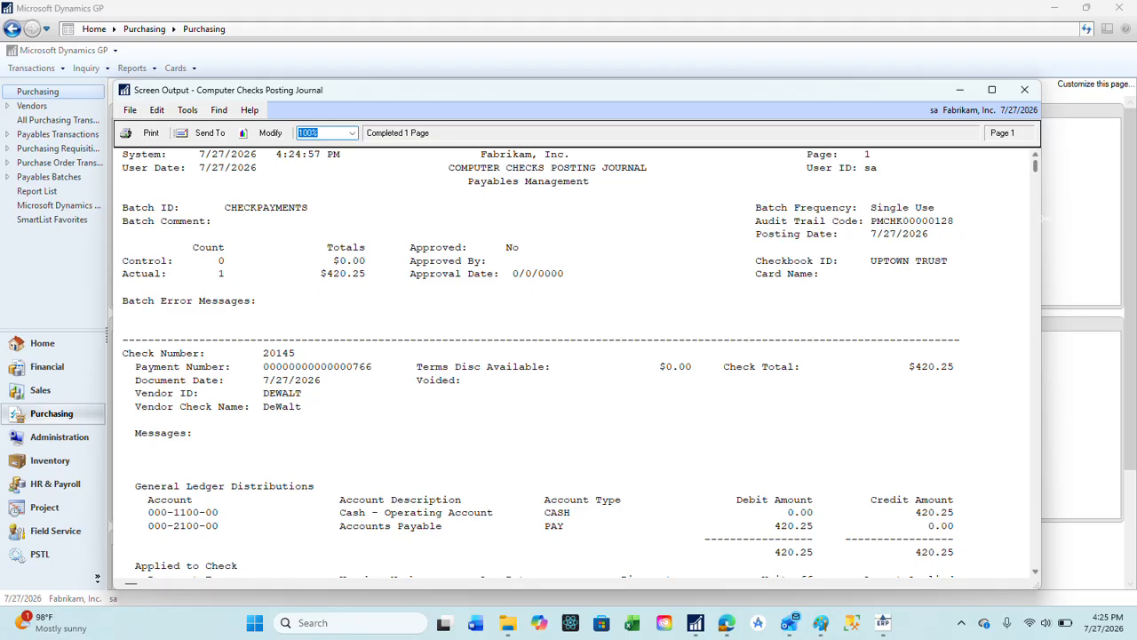
{"action": "left_click", "coordinate": [1024, 89]}
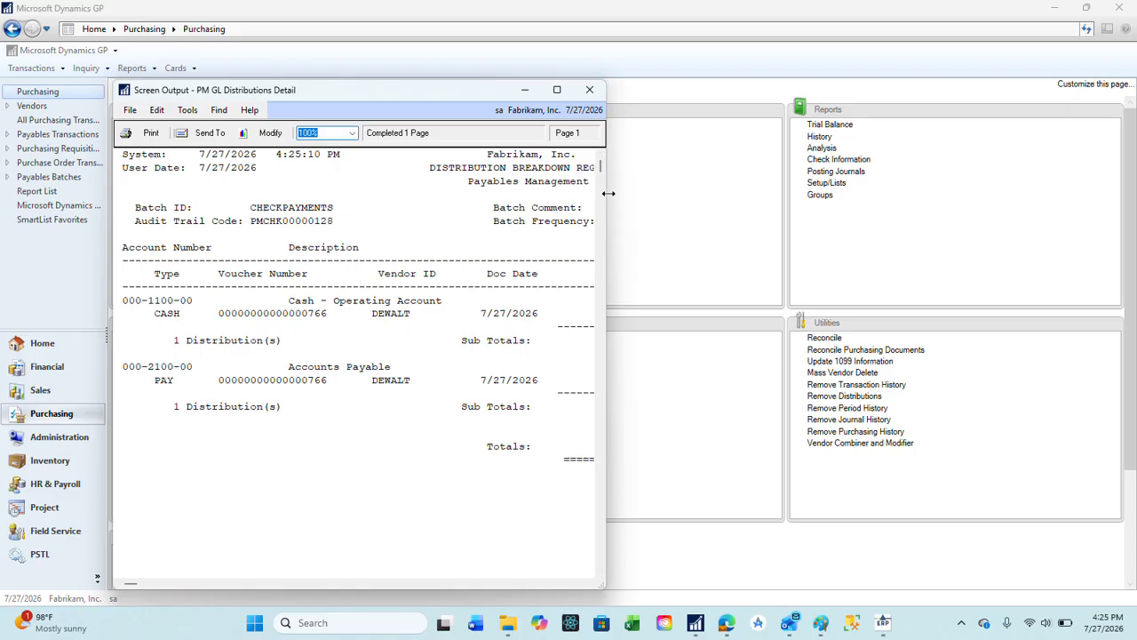
{"action": "left_click_drag", "start_coordinate": [608, 191], "coordinate": [1013, 236]}
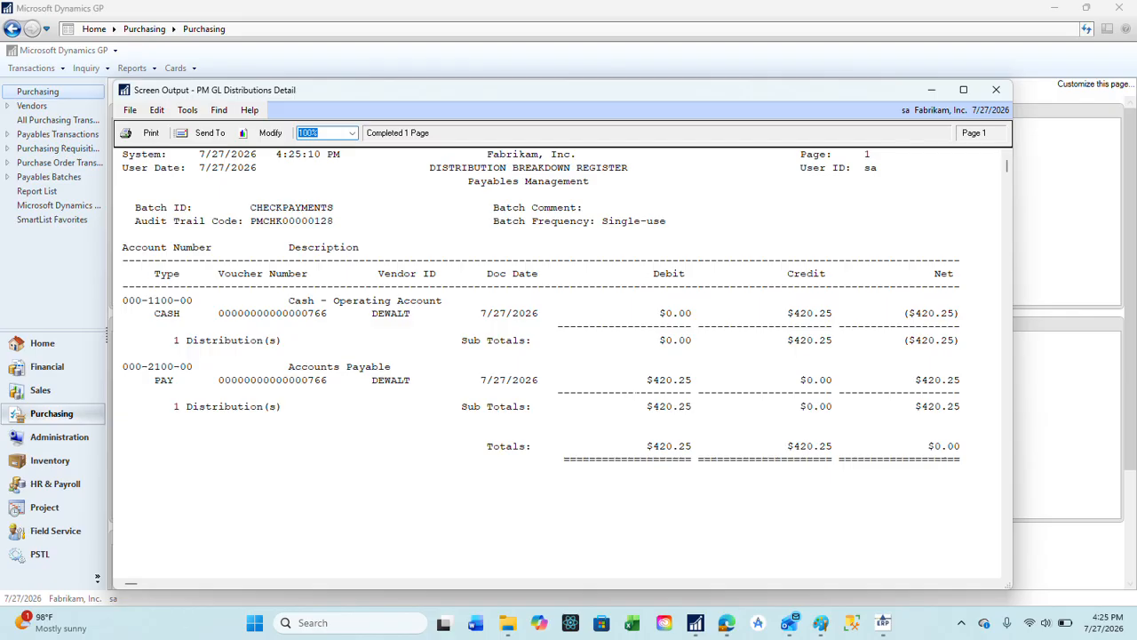
{"action": "left_click", "coordinate": [996, 90]}
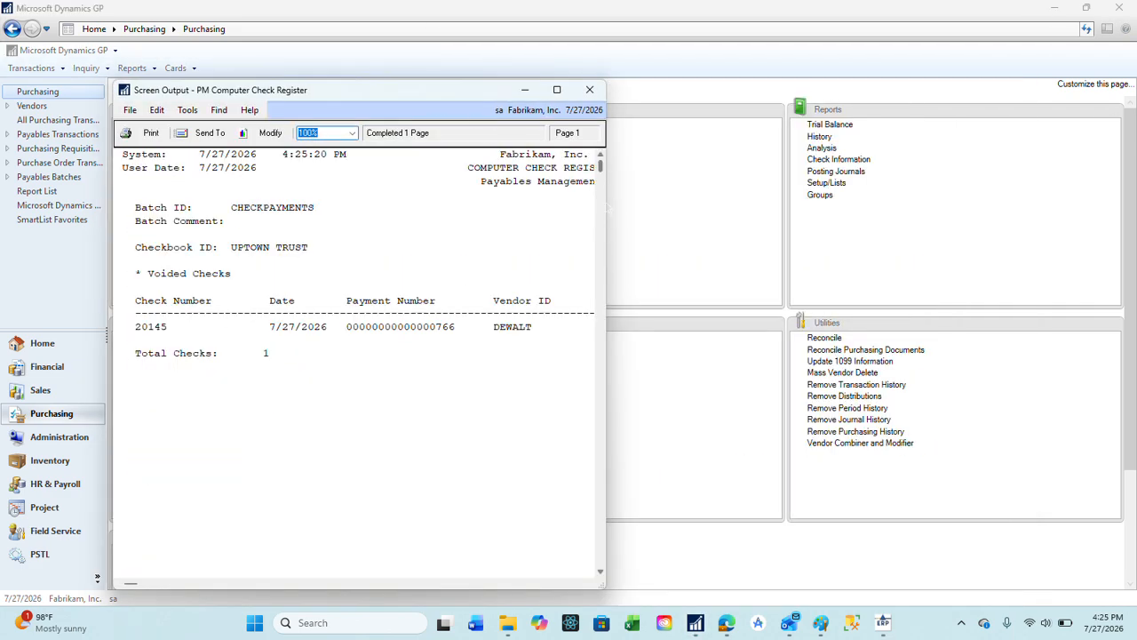
{"action": "left_click_drag", "start_coordinate": [608, 206], "coordinate": [935, 206]}
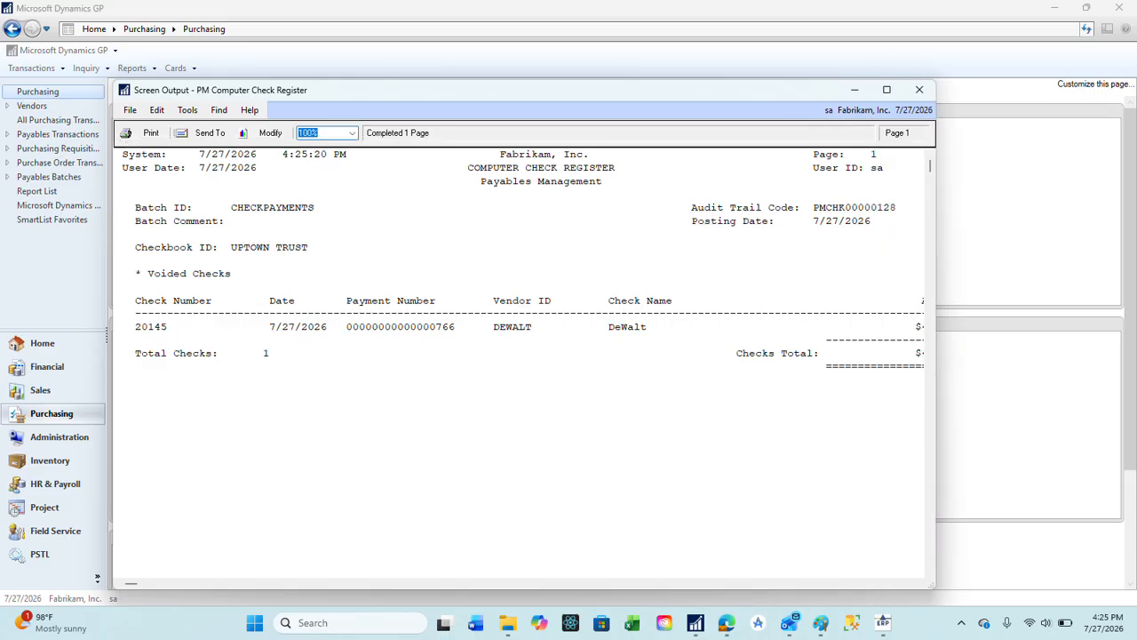
{"action": "left_click_drag", "start_coordinate": [935, 218], "coordinate": [1022, 238]}
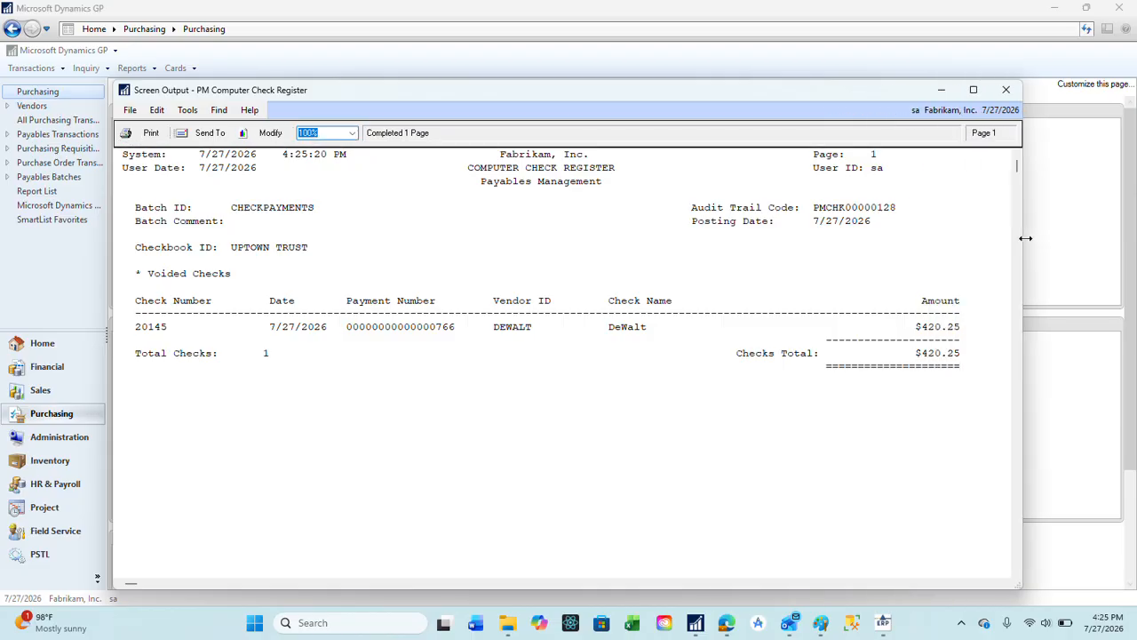